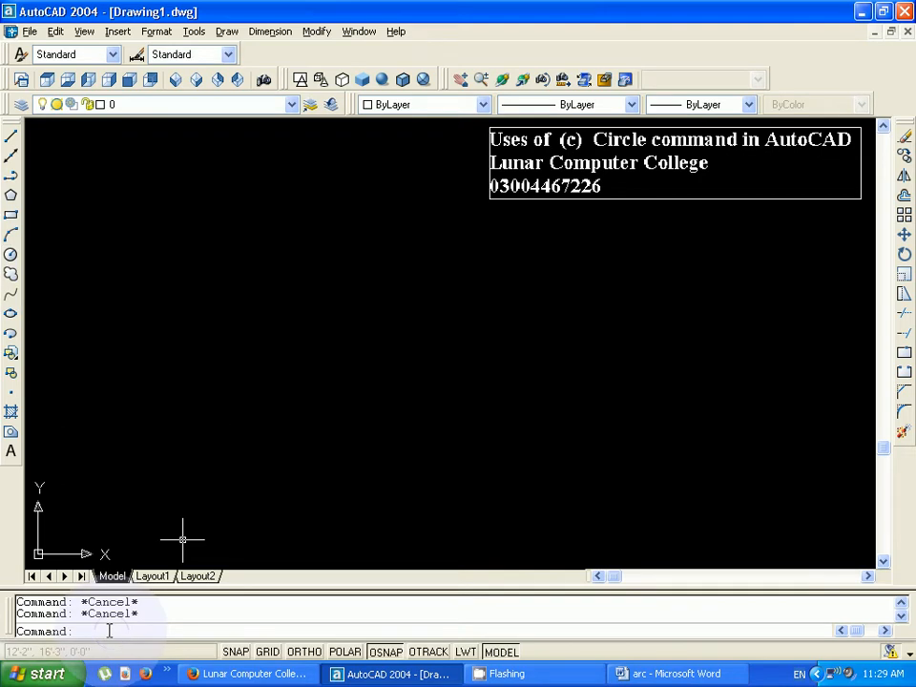
Step: Draw a circle with a 6' radius, centred at a freely picked point in the lower middle of the drawing area
{"action": "type", "text": "c"}
{"action": "key", "text": "Return"}
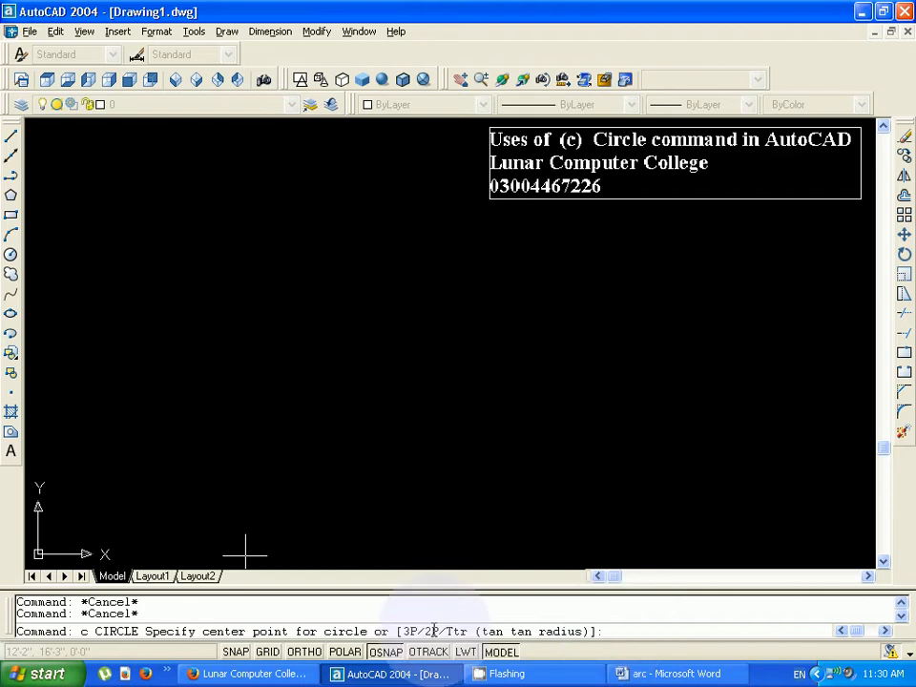
{"action": "left_click", "coordinate": [575, 631]}
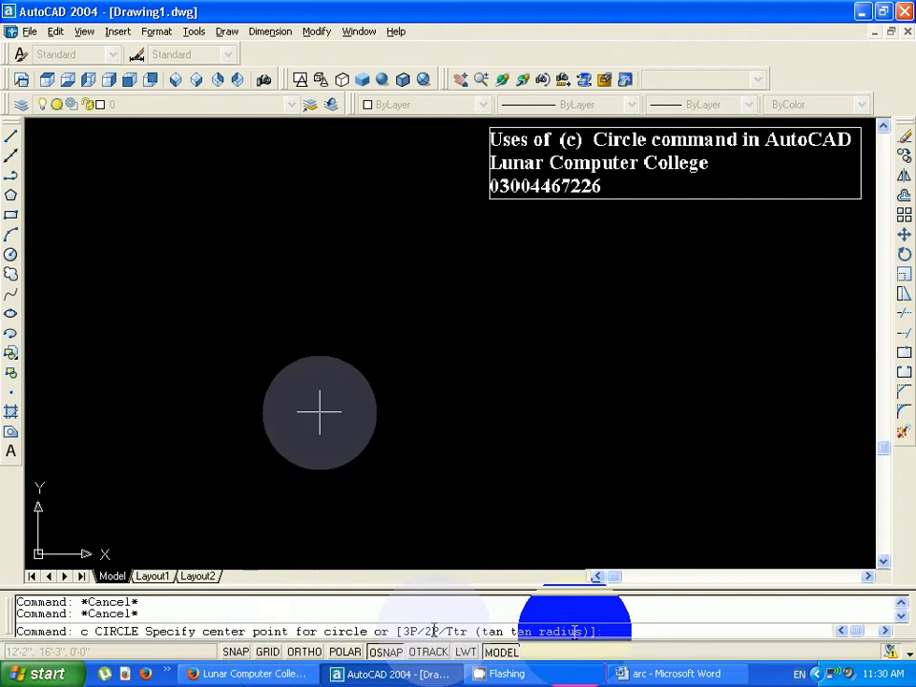
{"action": "left_click", "coordinate": [325, 384]}
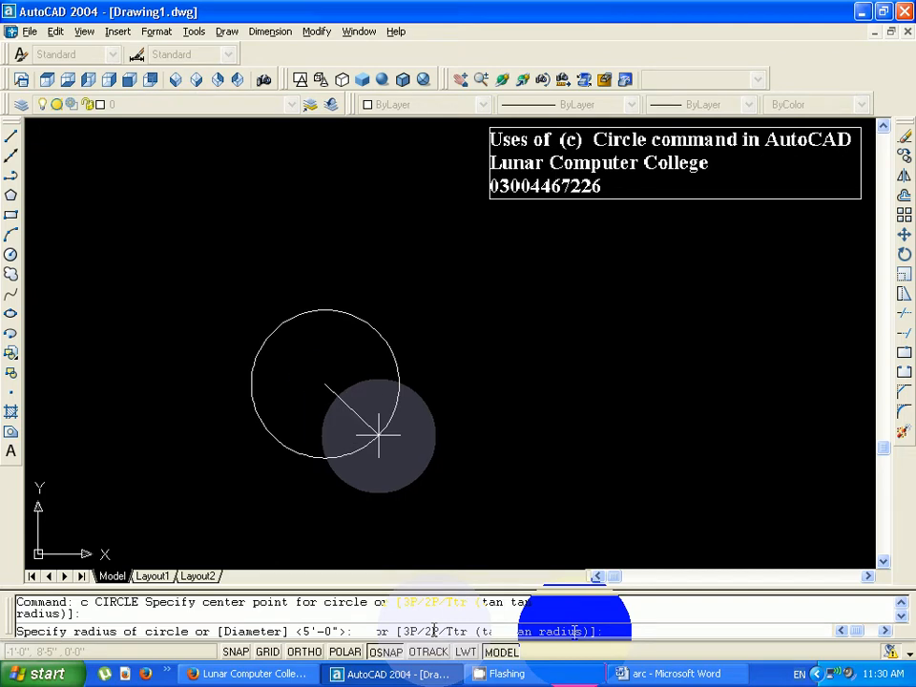
{"action": "type", "text": "r"}
{"action": "key", "text": "Return"}
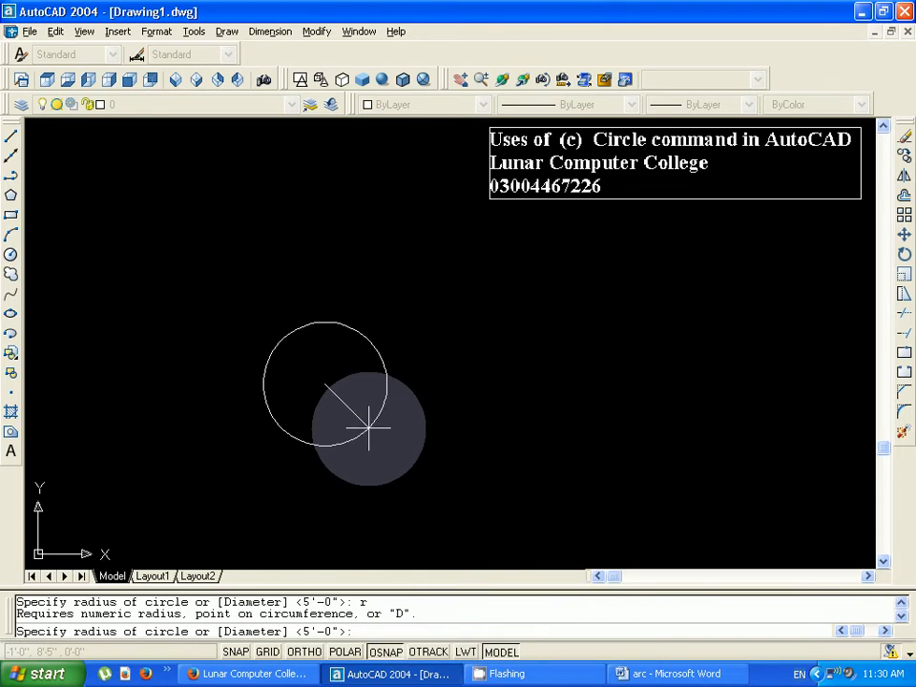
{"action": "type", "text": "6'"}
{"action": "key", "text": "Return"}
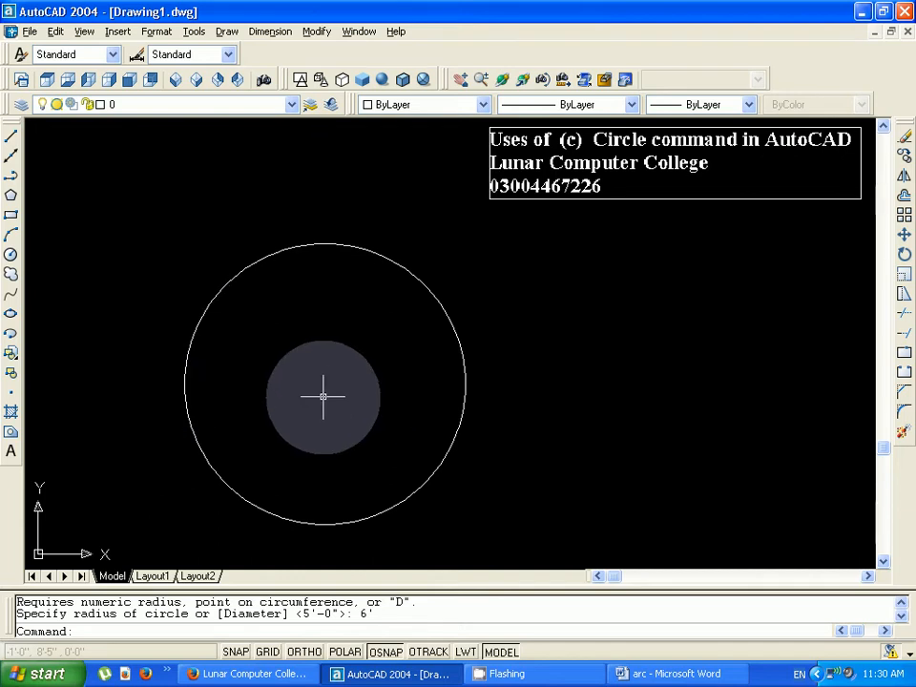
{"action": "left_click", "coordinate": [346, 522]}
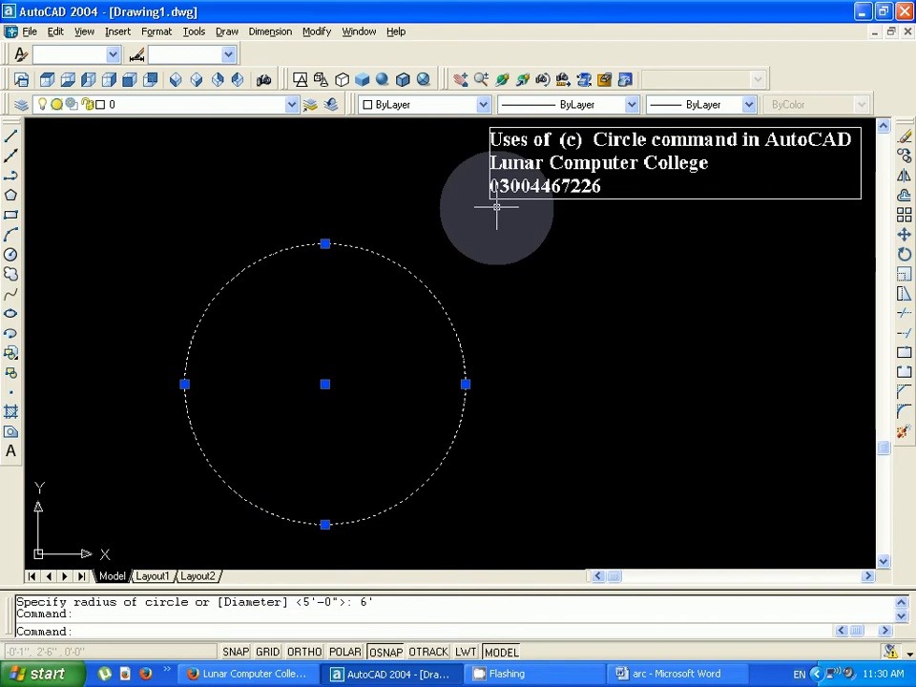
{"action": "key", "text": "Escape"}
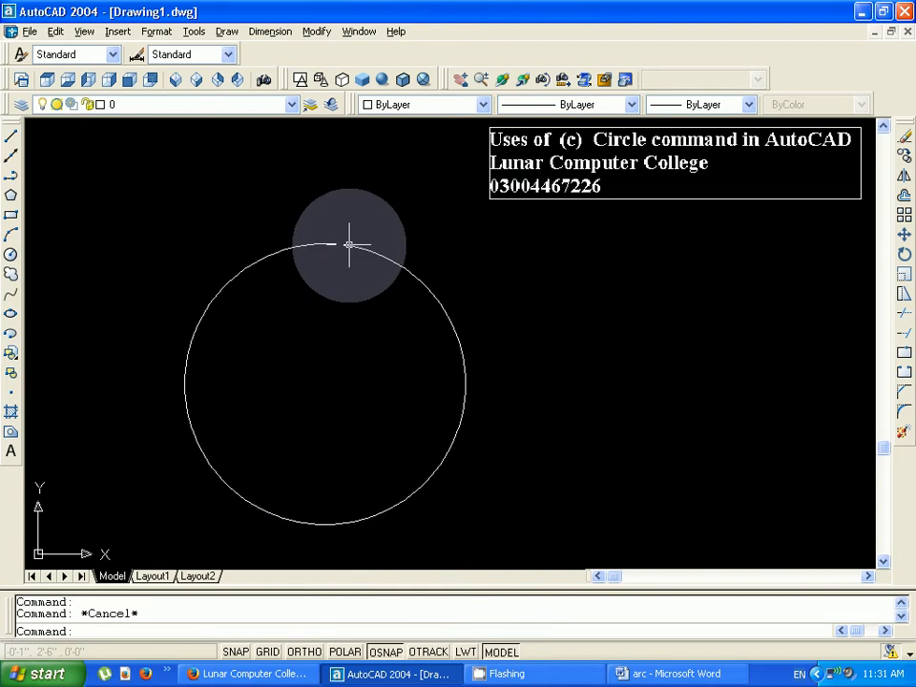
{"action": "left_click", "coordinate": [350, 246]}
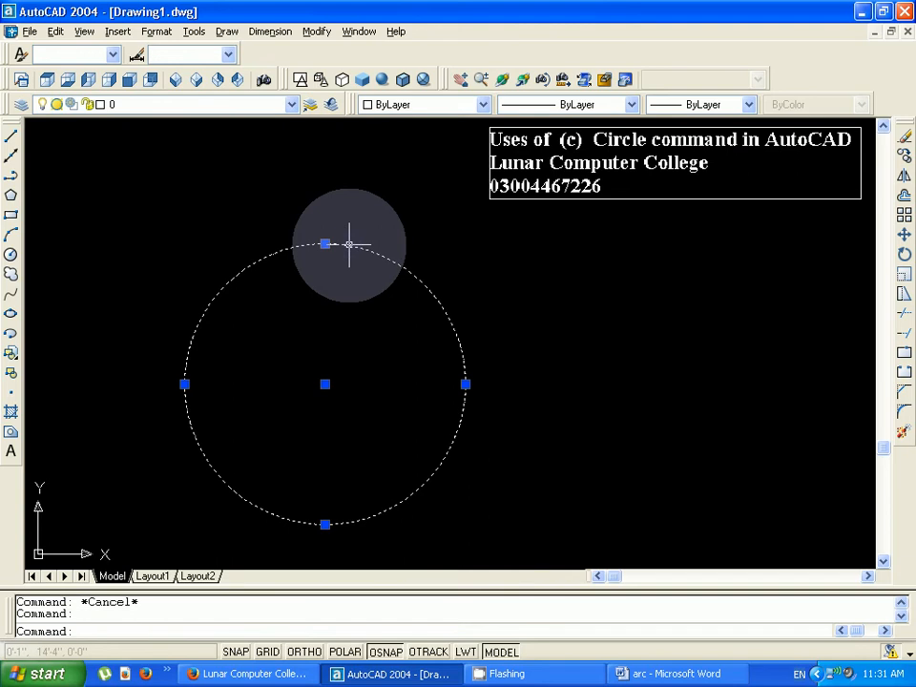
{"action": "key", "text": "Escape"}
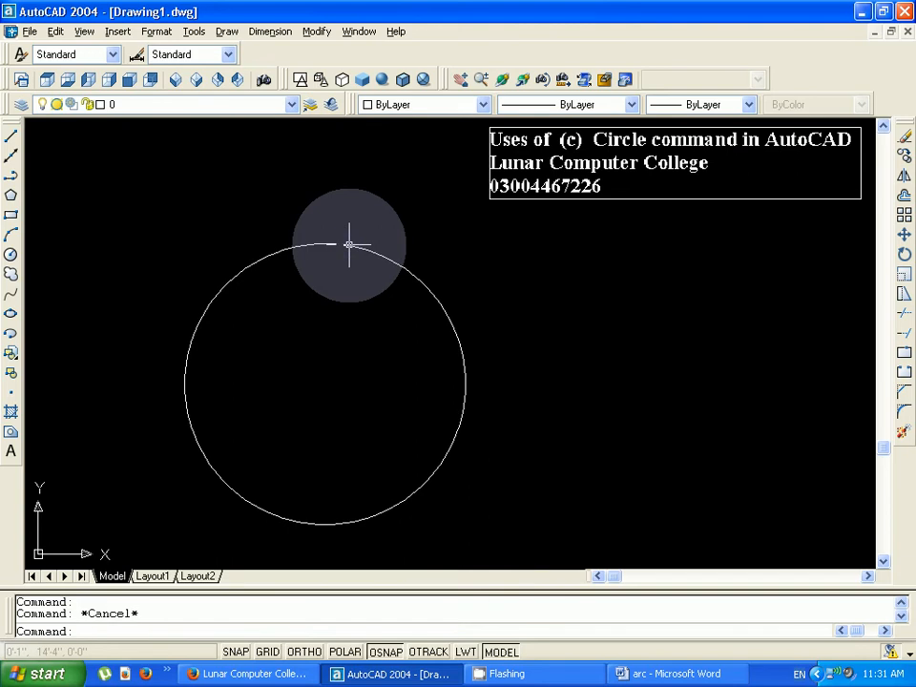
Step: Add a radius dimension to the circle, placing its text outside the circle's upper right edge
{"action": "left_click", "coordinate": [268, 34]}
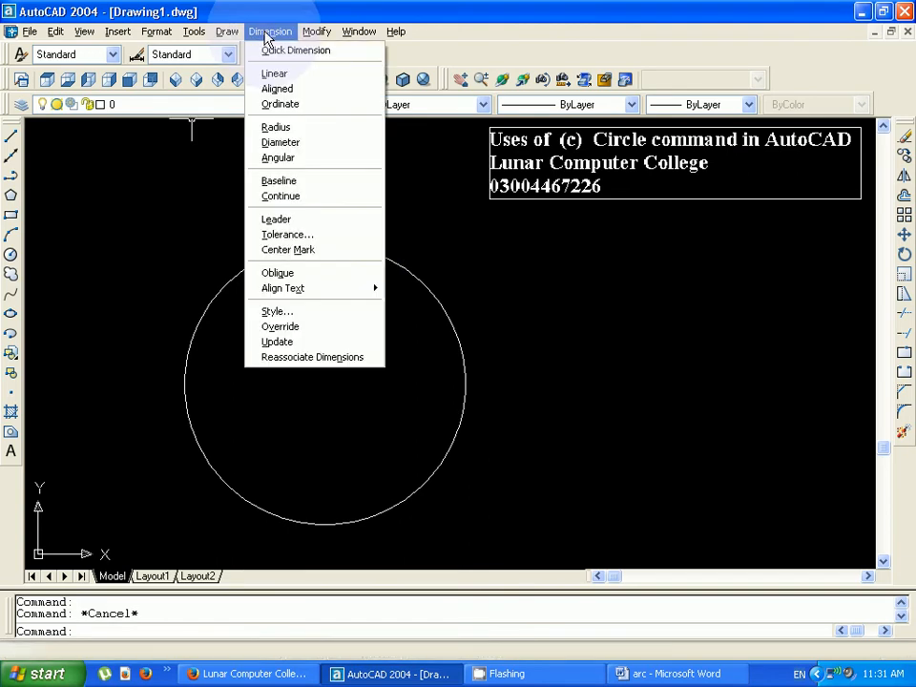
{"action": "left_click", "coordinate": [282, 127]}
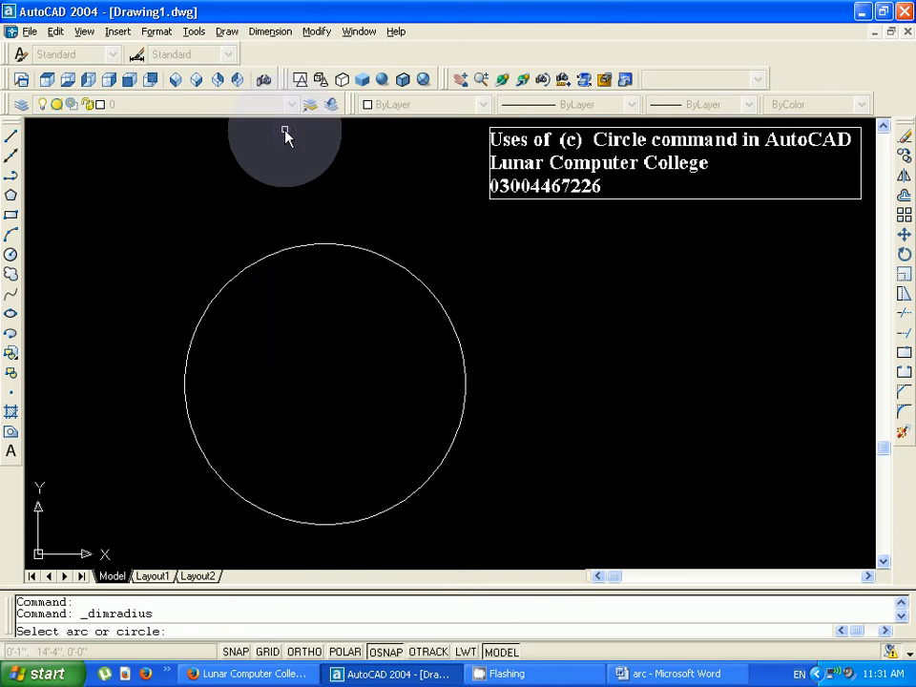
{"action": "left_click", "coordinate": [463, 362]}
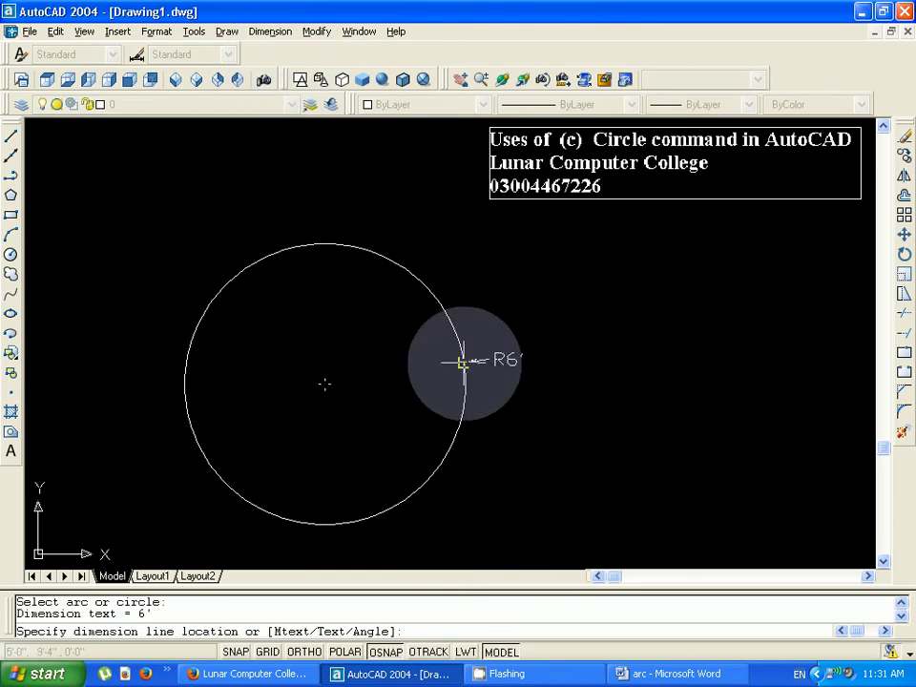
{"action": "left_click", "coordinate": [482, 346]}
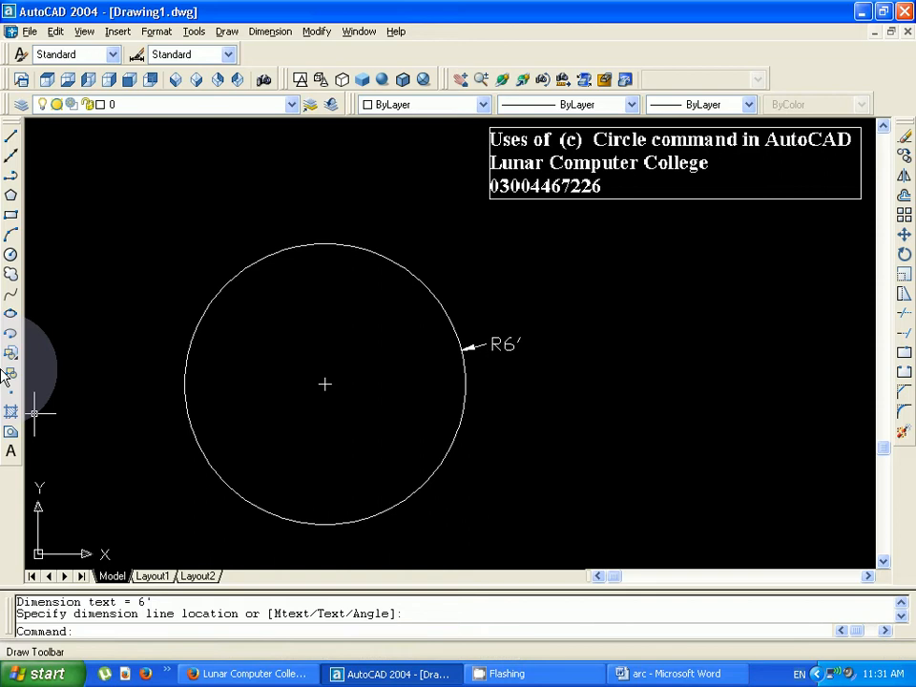
Step: Add a diameter dimension to the same circle, placing its text outside the lower right edge
{"action": "left_click", "coordinate": [228, 31]}
{"action": "left_click", "coordinate": [263, 35]}
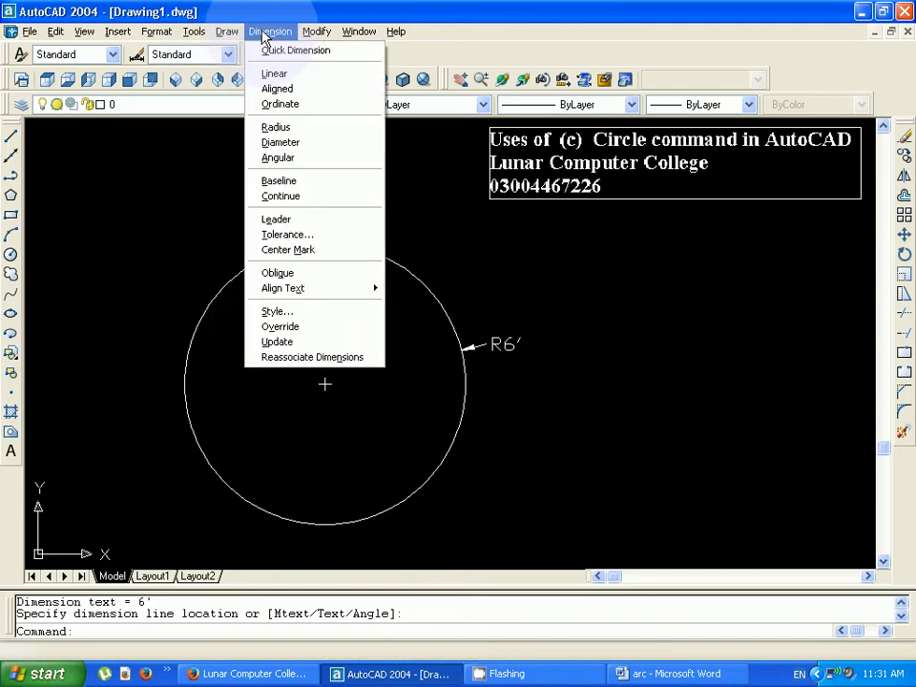
{"action": "left_click", "coordinate": [277, 143]}
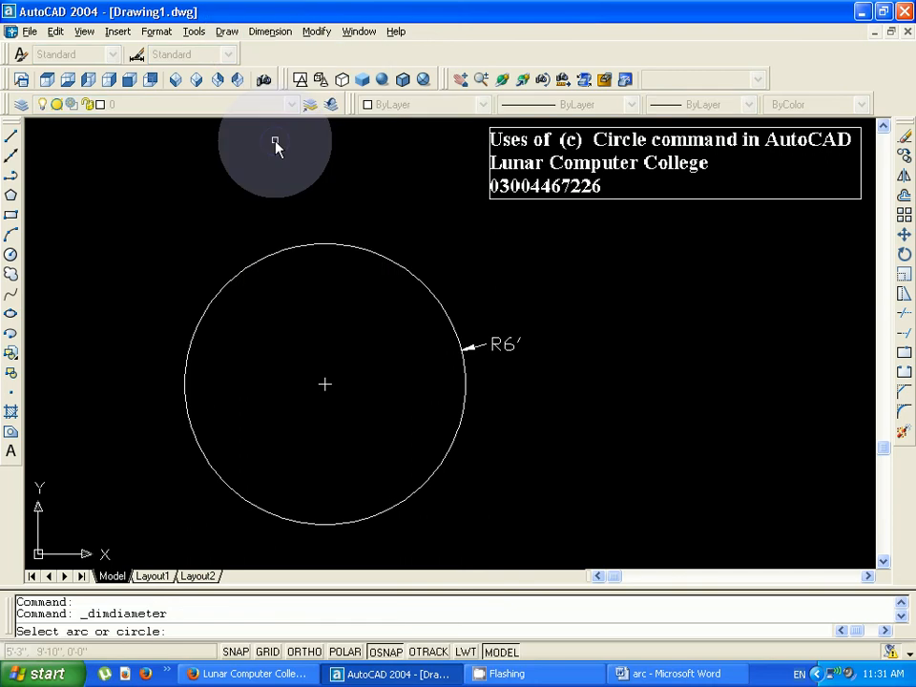
{"action": "left_click", "coordinate": [461, 388]}
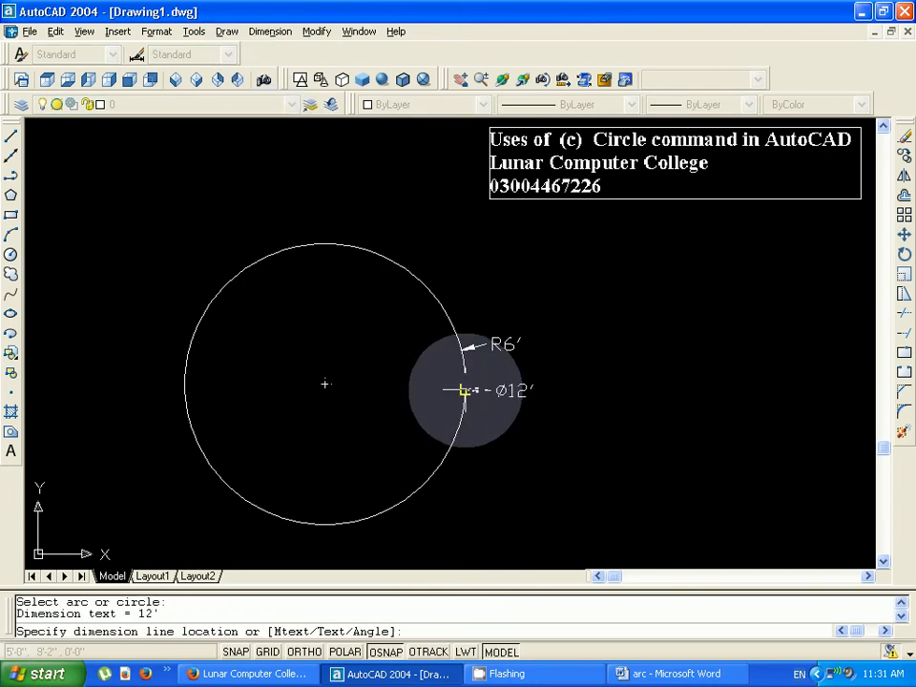
{"action": "left_click", "coordinate": [466, 459]}
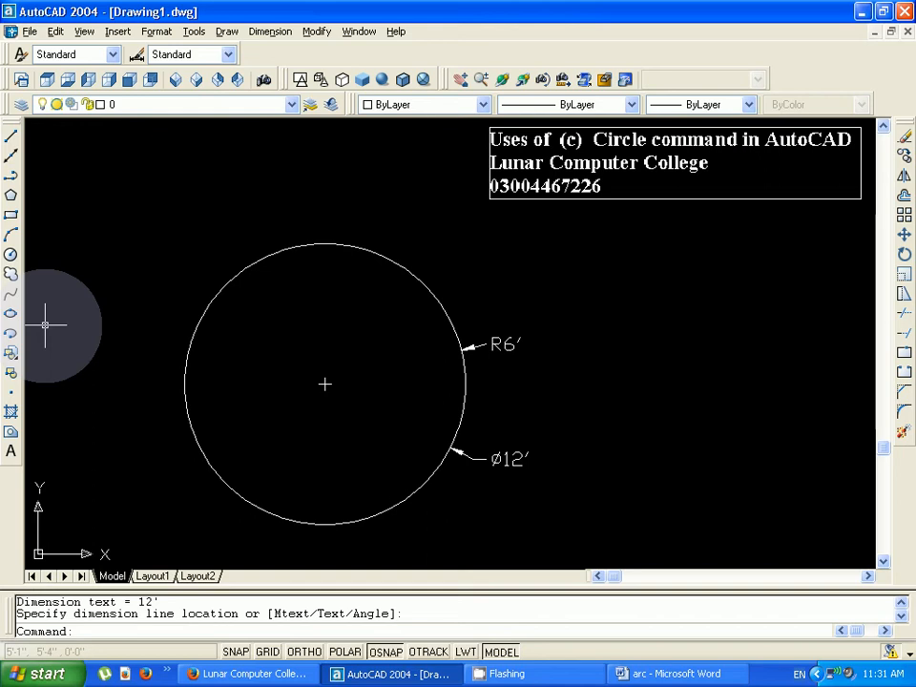
Step: Draw a smaller circle to the right of the dimensioned one with the three-point (3P) option, picking all three points freely
{"action": "type", "text": "c"}
{"action": "key", "text": "Return"}
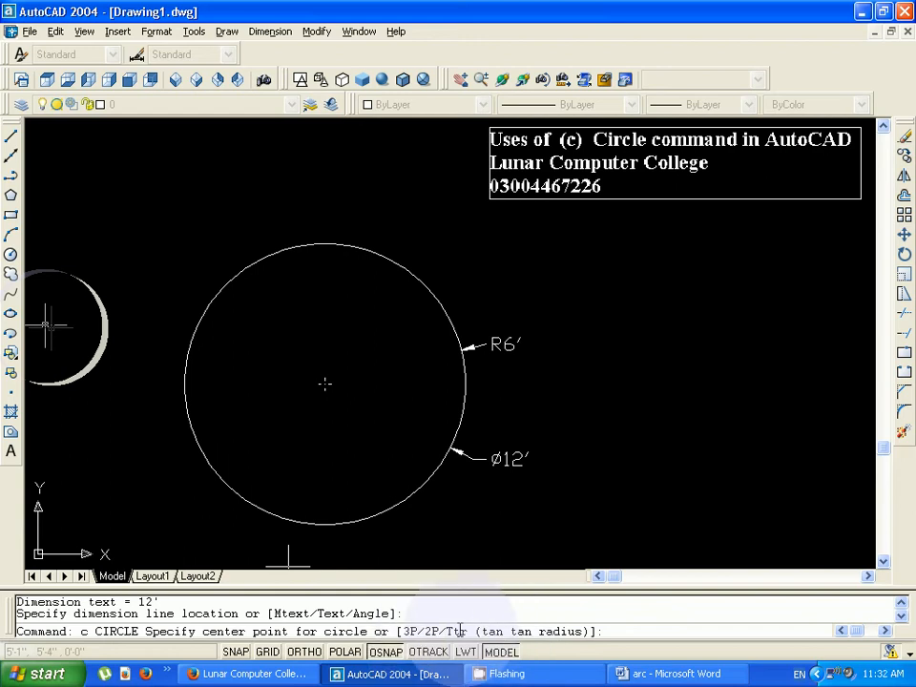
{"action": "left_click", "coordinate": [287, 672]}
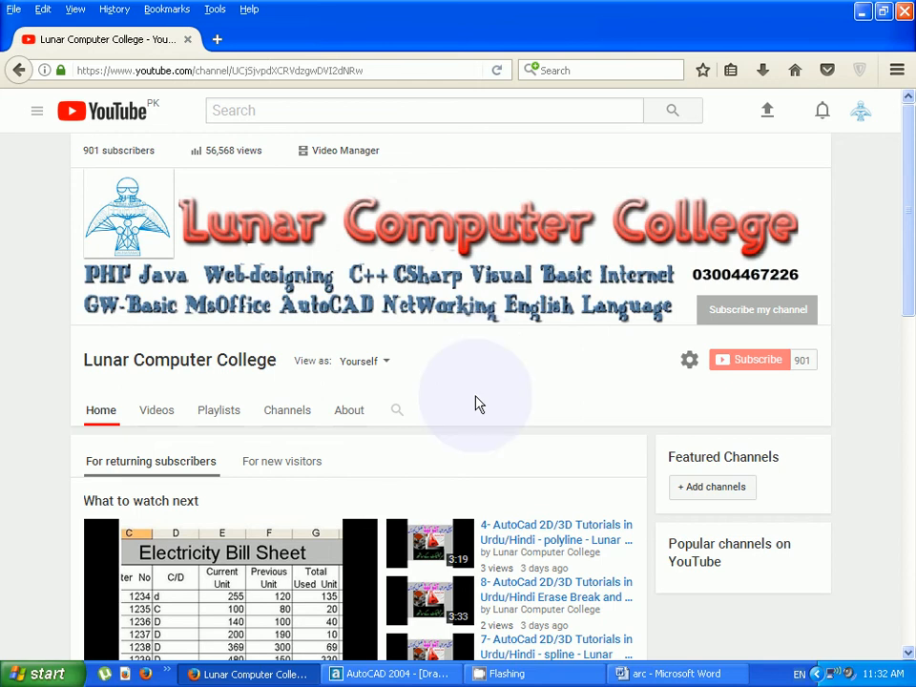
{"action": "left_click", "coordinate": [390, 674]}
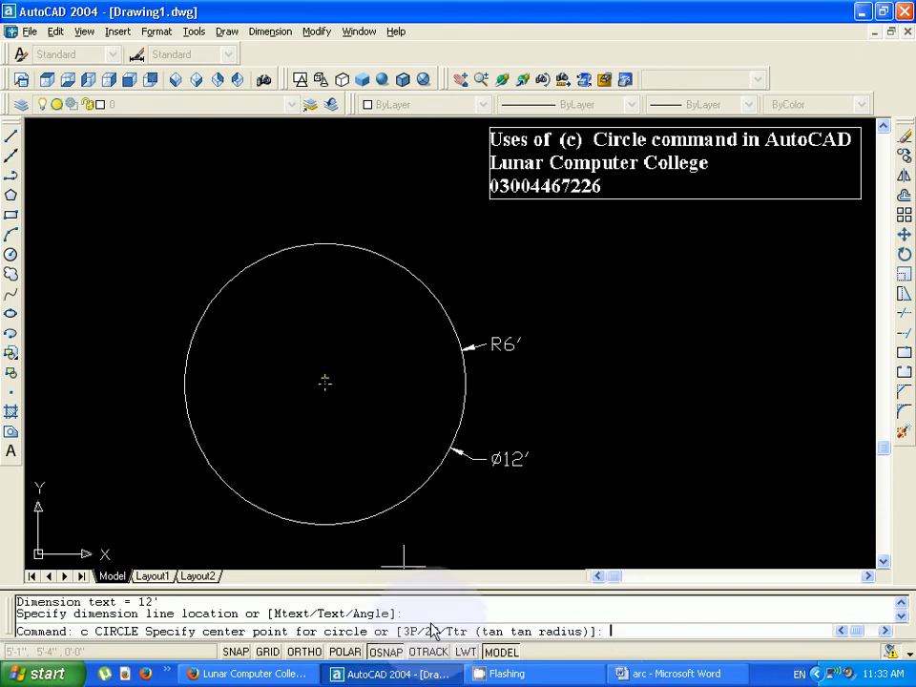
{"action": "type", "text": "3p"}
{"action": "key", "text": "Return"}
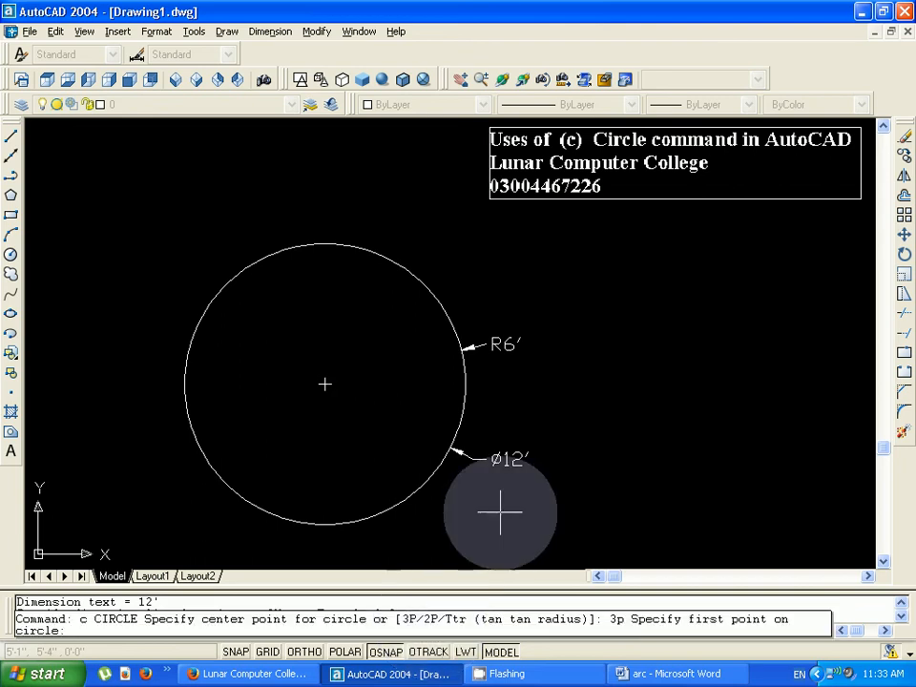
{"action": "left_click", "coordinate": [589, 307]}
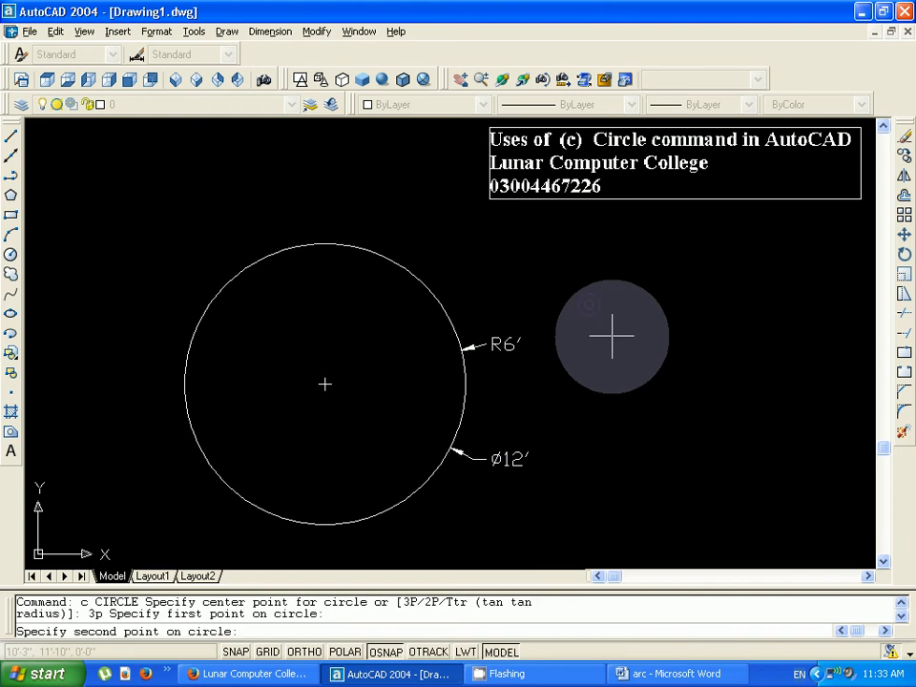
{"action": "left_click", "coordinate": [659, 438]}
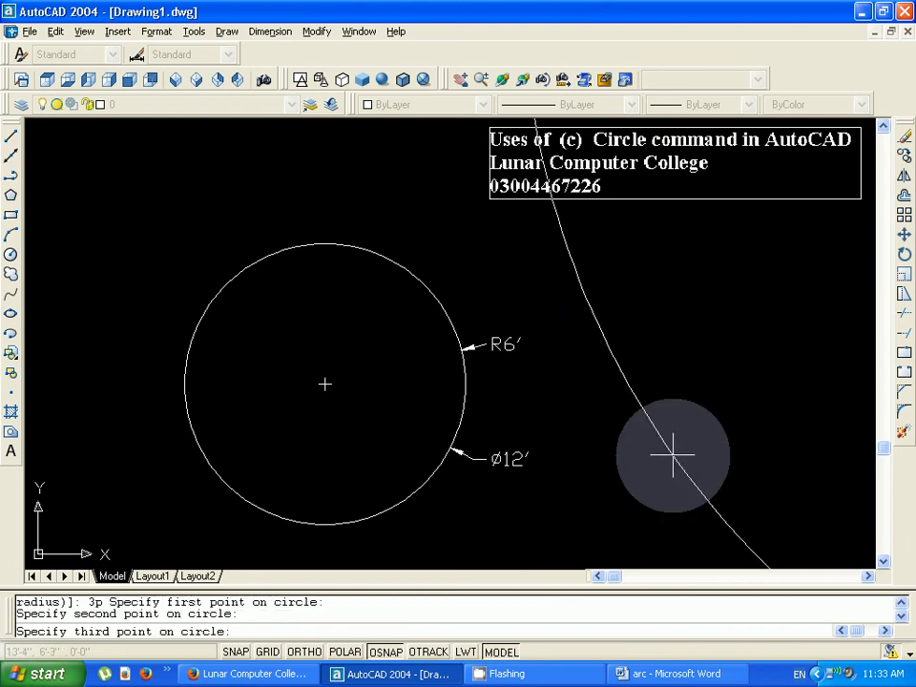
{"action": "left_click", "coordinate": [635, 427]}
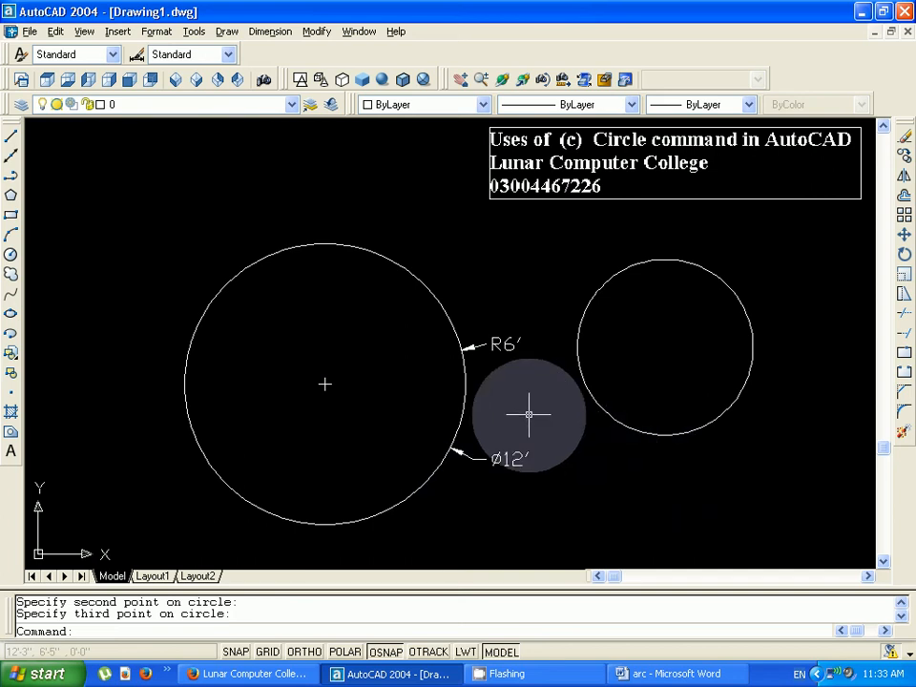
Step: Draw a two-point (2P) circle whose diameter runs from the dimensioned circle's centre to the small right circle's centre
{"action": "type", "text": "c"}
{"action": "key", "text": "Return"}
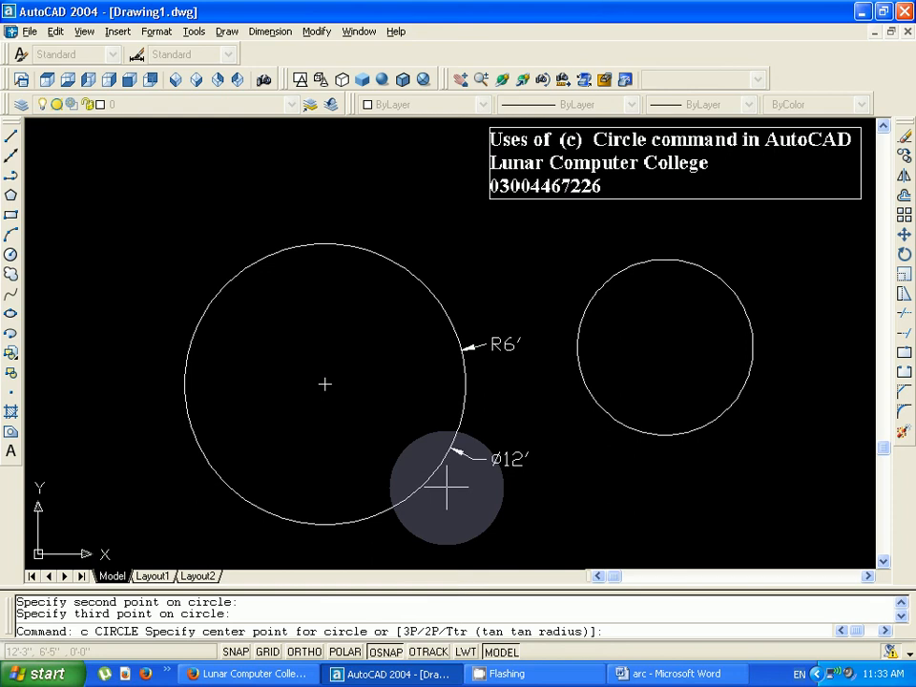
{"action": "type", "text": "2p"}
{"action": "key", "text": "Return"}
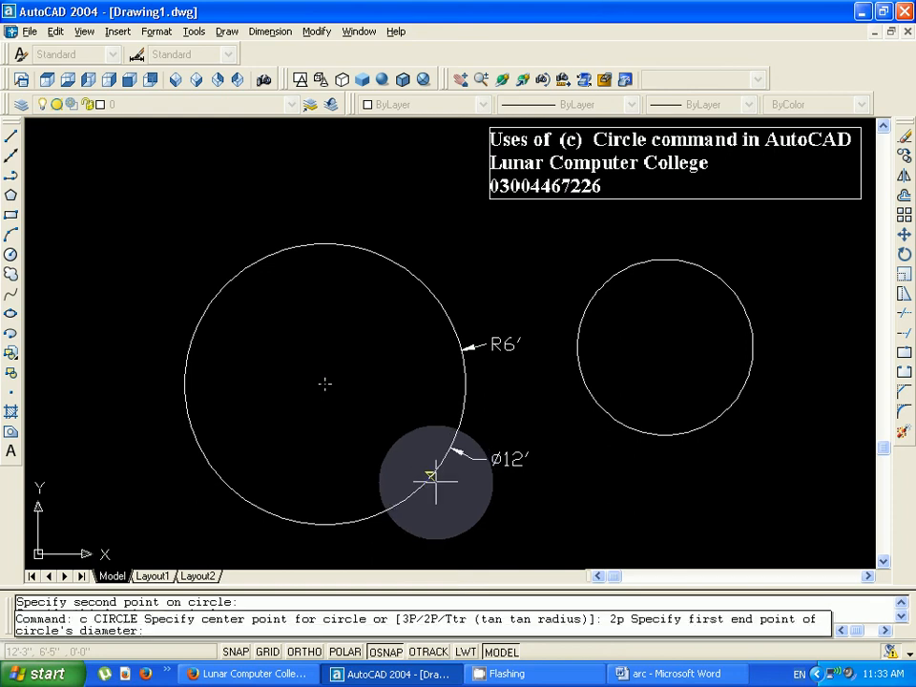
{"action": "left_click", "coordinate": [325, 384]}
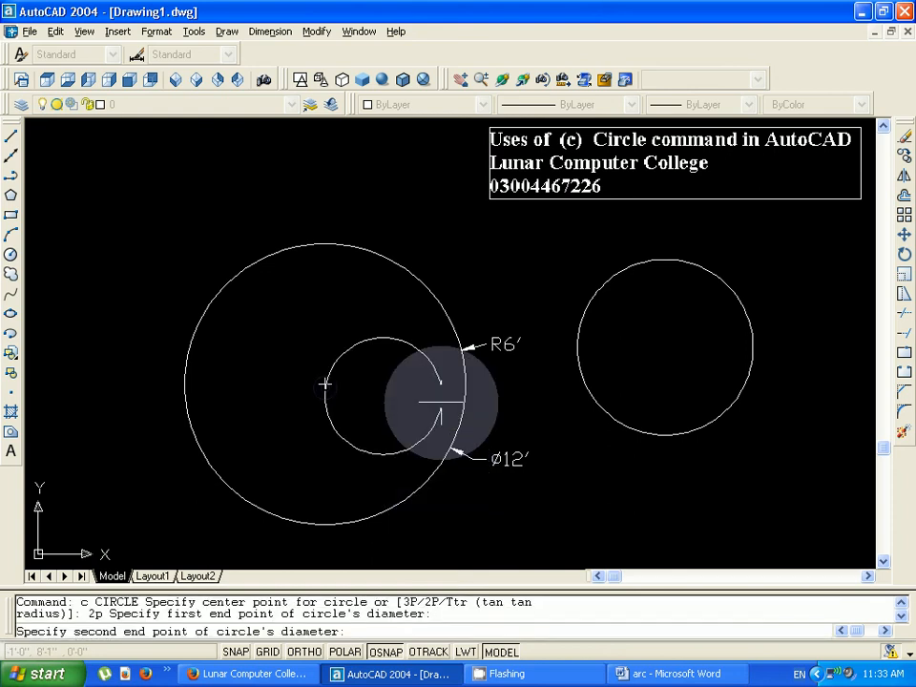
{"action": "left_click", "coordinate": [665, 347]}
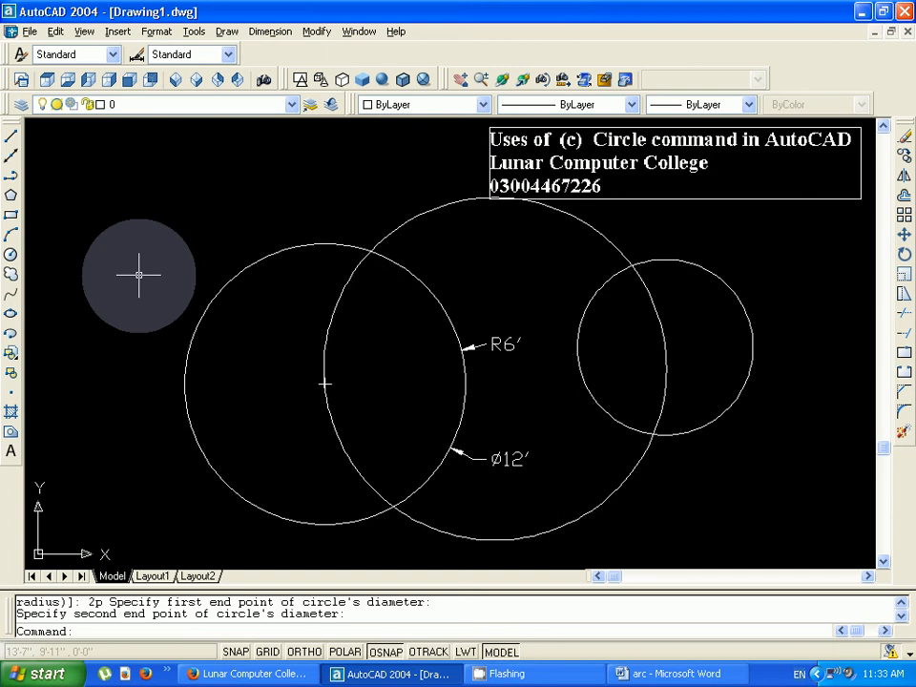
Step: Draw a Ttr circle tangent to the two-point circle and the dimensioned circle, setting its radius by picking two points
{"action": "type", "text": "c"}
{"action": "key", "text": "Return"}
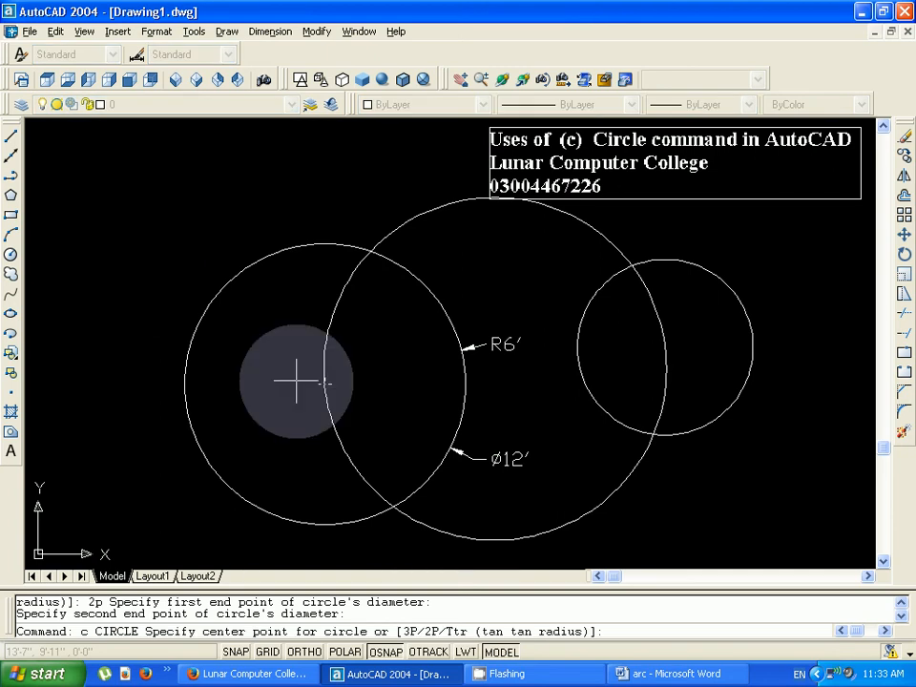
{"action": "type", "text": "t"}
{"action": "key", "text": "Return"}
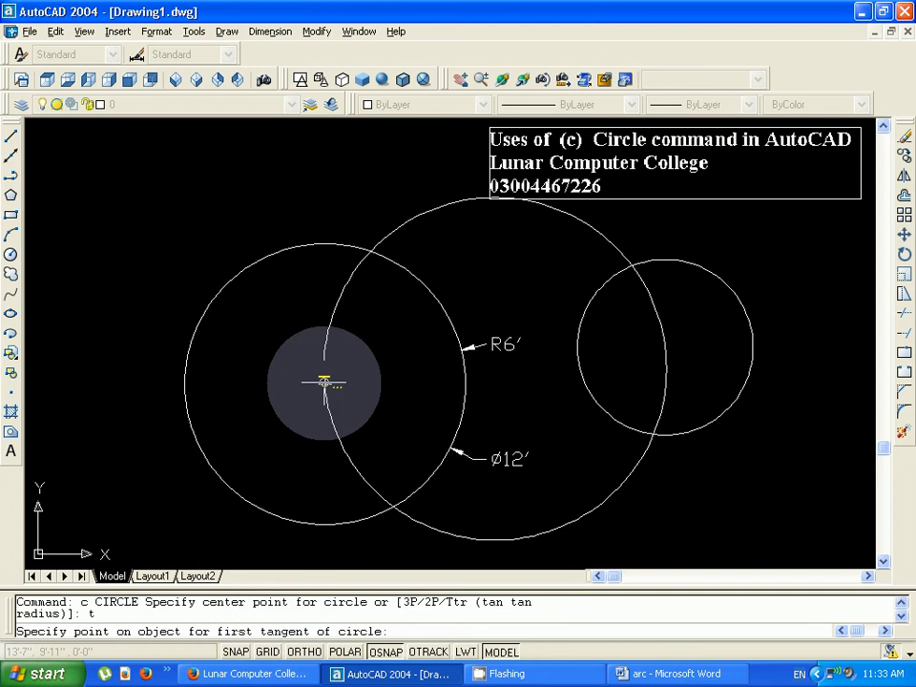
{"action": "left_click", "coordinate": [324, 382]}
{"action": "left_click", "coordinate": [311, 324]}
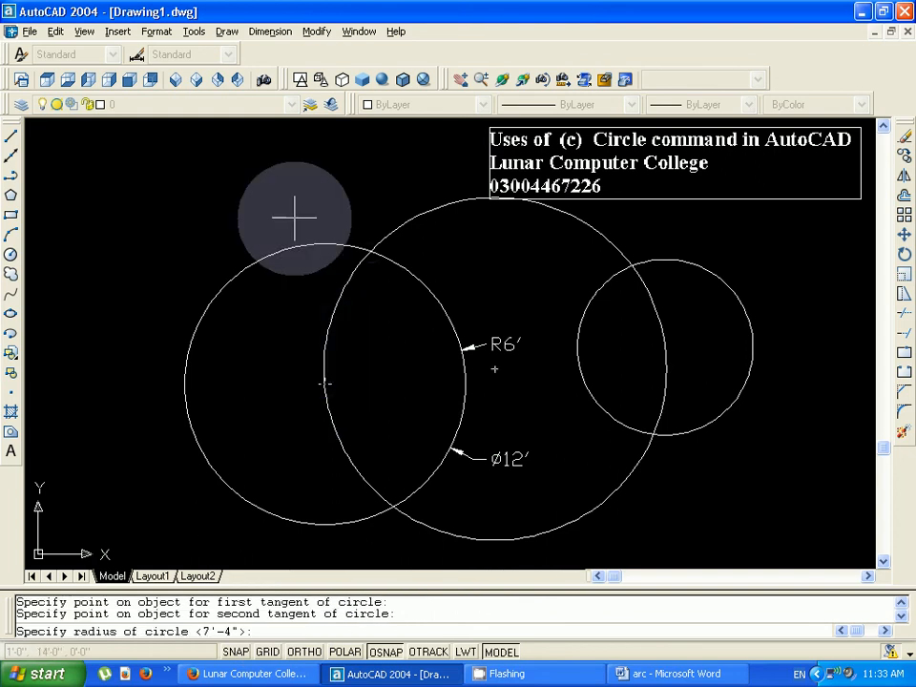
{"action": "left_click", "coordinate": [294, 219]}
{"action": "left_click", "coordinate": [240, 451]}
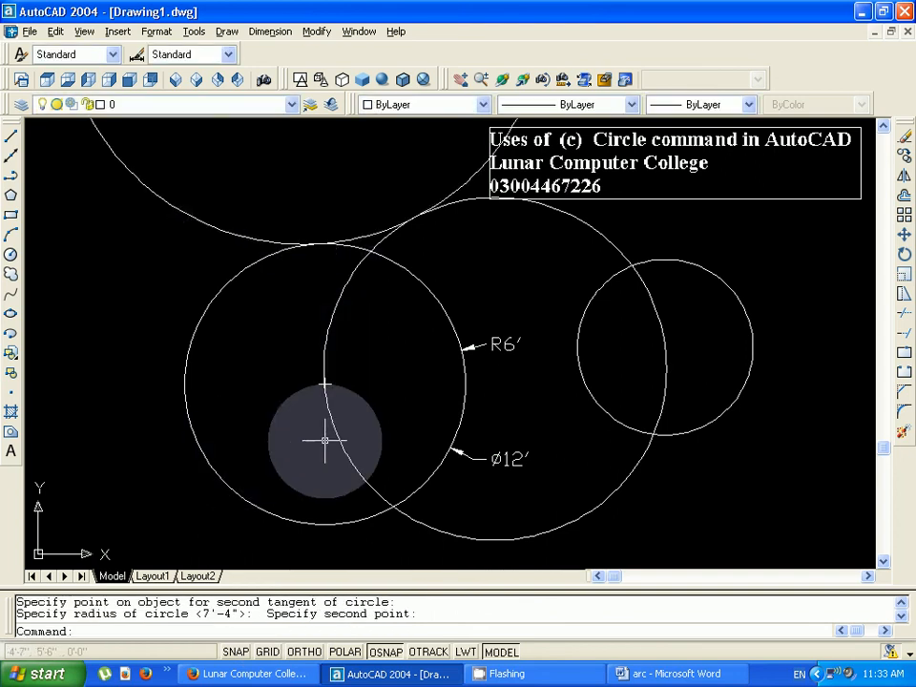
{"action": "scroll", "coordinate": [323, 380], "scroll_direction": "down", "scroll_amount": 3}
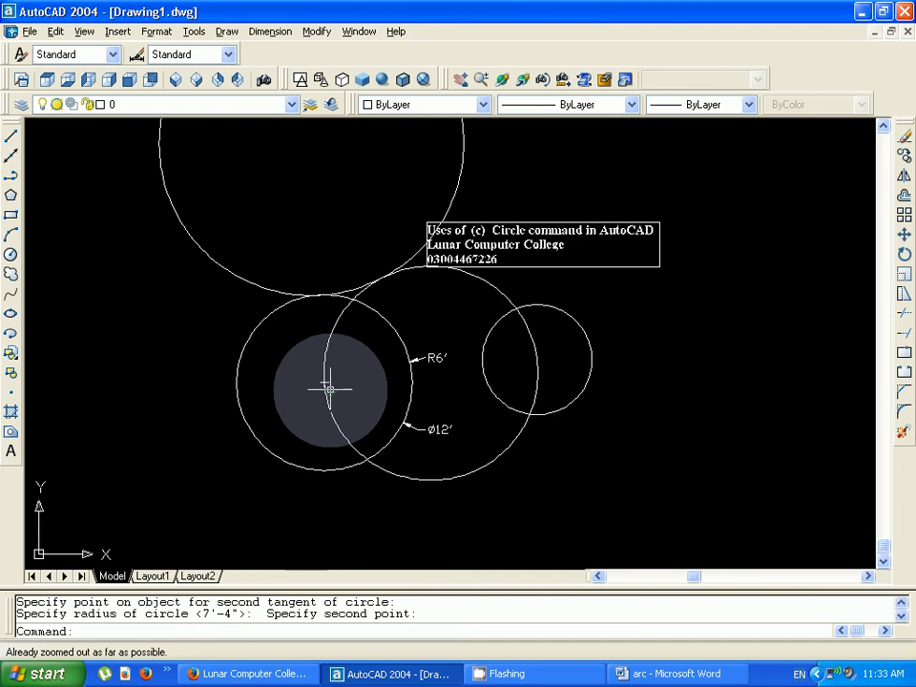
{"action": "scroll", "coordinate": [324, 382], "scroll_direction": "up", "scroll_amount": 1}
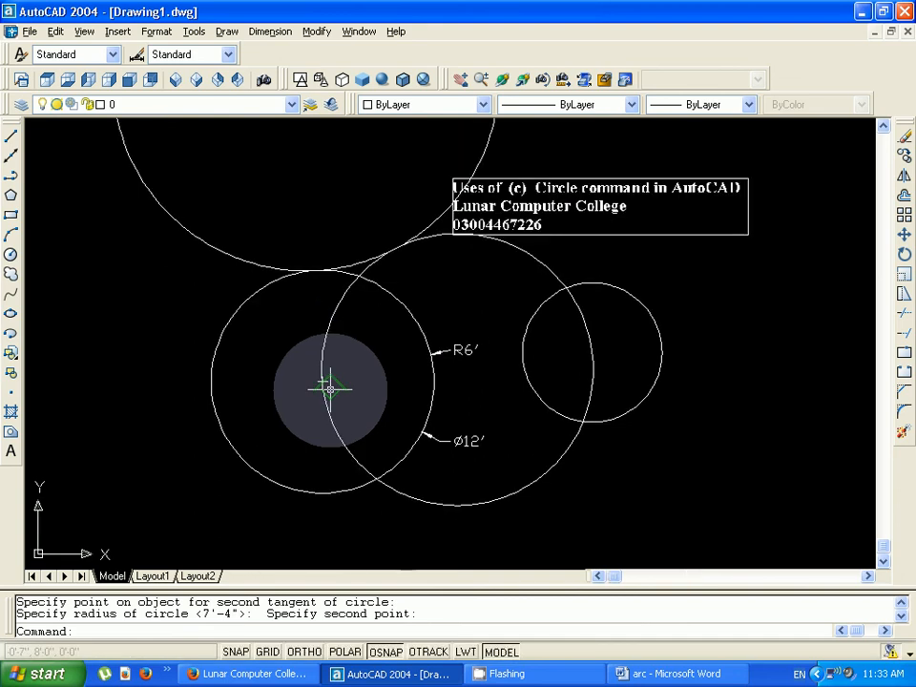
{"action": "type", "text": "u"}
{"action": "key", "text": "Return"}
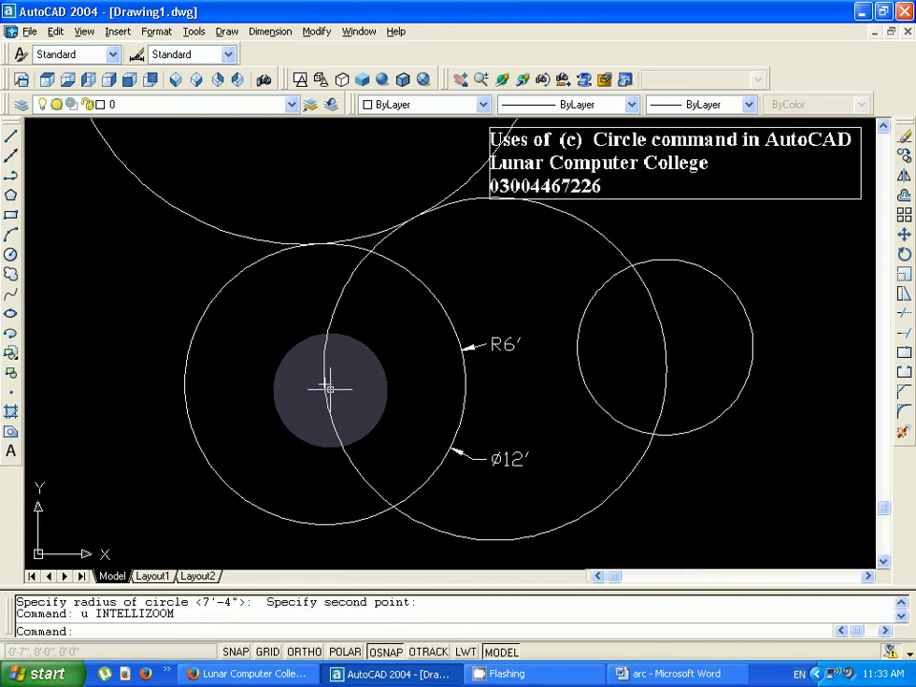
Step: Undo the circle drawn tangent to the two-point circle and the dimensioned circle
{"action": "type", "text": "u"}
{"action": "key", "text": "Return"}
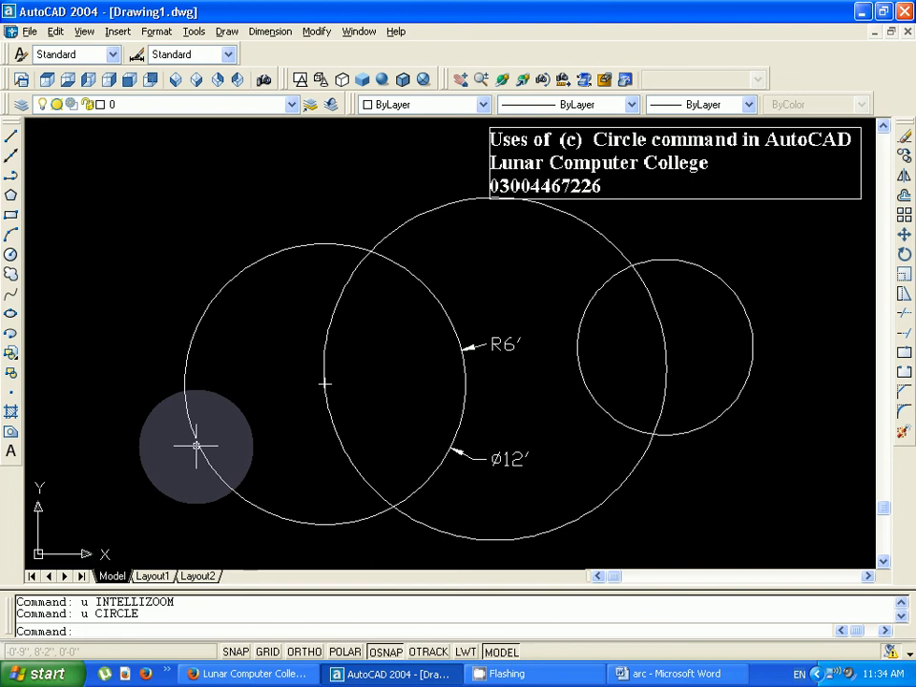
{"action": "type", "text": "t"}
{"action": "key", "text": "Return"}
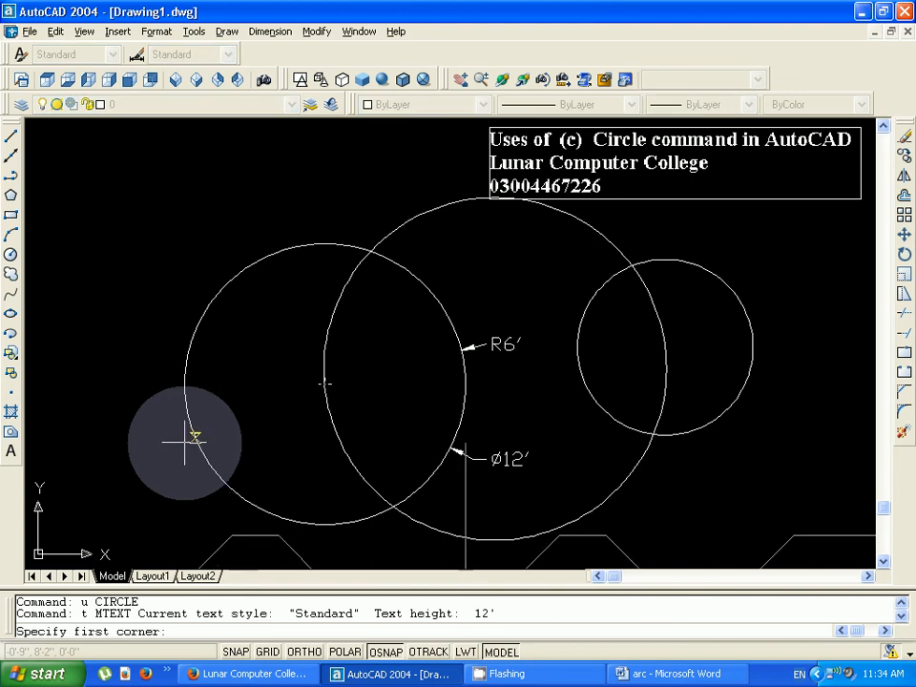
{"action": "key", "text": "Escape"}
{"action": "key", "text": "Escape"}
Step: Start the Circle command and examine the available circle construction methods, including the two-point, three-point and tangent variants
{"action": "type", "text": "c"}
{"action": "key", "text": "Return"}
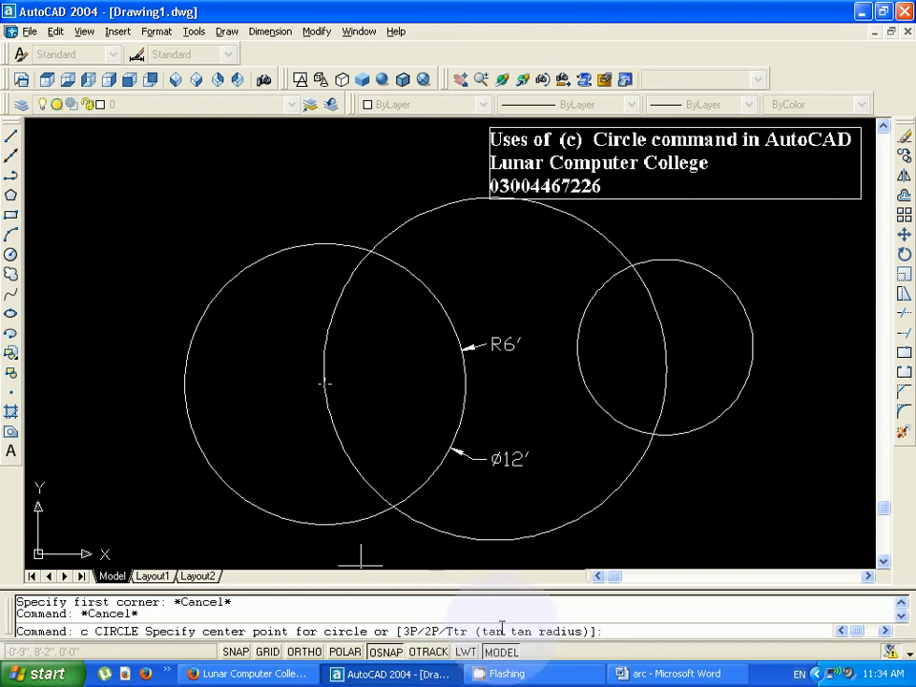
{"action": "left_click", "coordinate": [227, 31]}
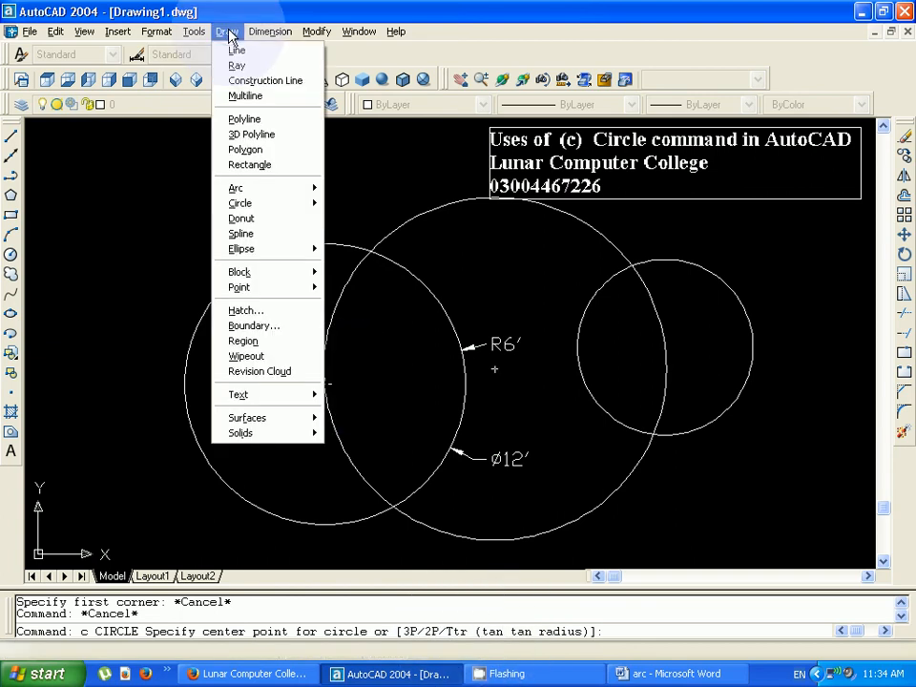
{"action": "mouse_move", "coordinate": [266, 211]}
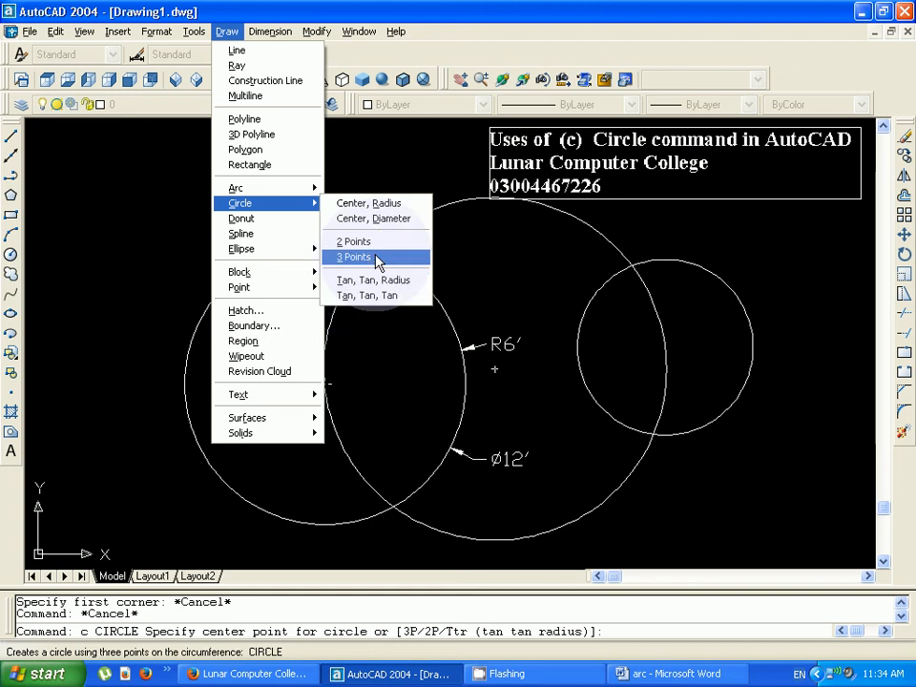
{"action": "left_click", "coordinate": [145, 275]}
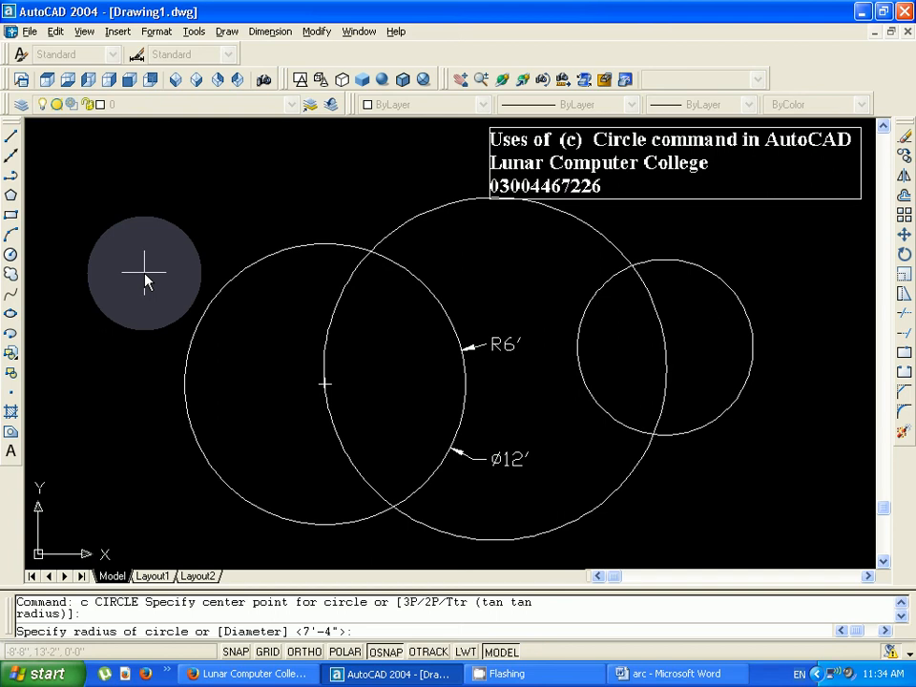
Step: Switch to the Firefox window with the Lunar Computer College YouTube channel
{"action": "left_click", "coordinate": [245, 674]}
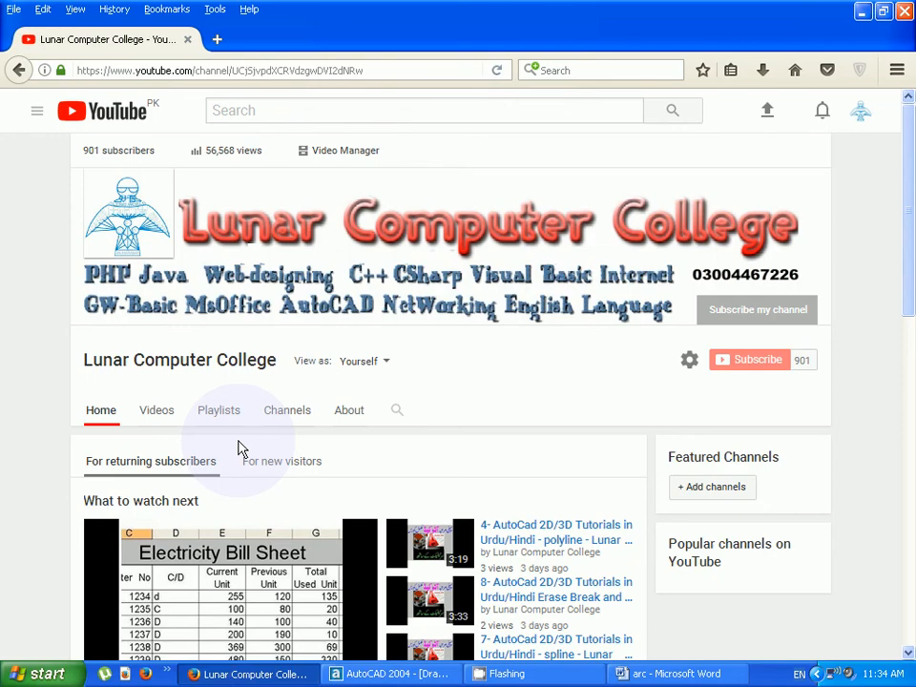